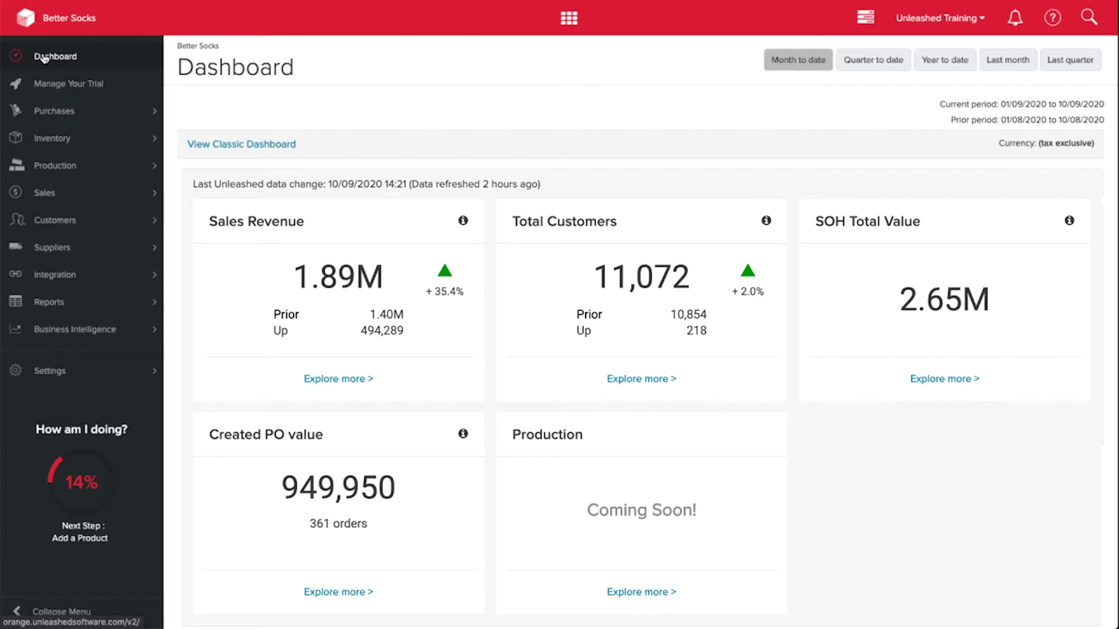
- Go to the Sales Order Custom Statuses page under Settings > System
{"action": "left_click", "coordinate": [52, 372]}
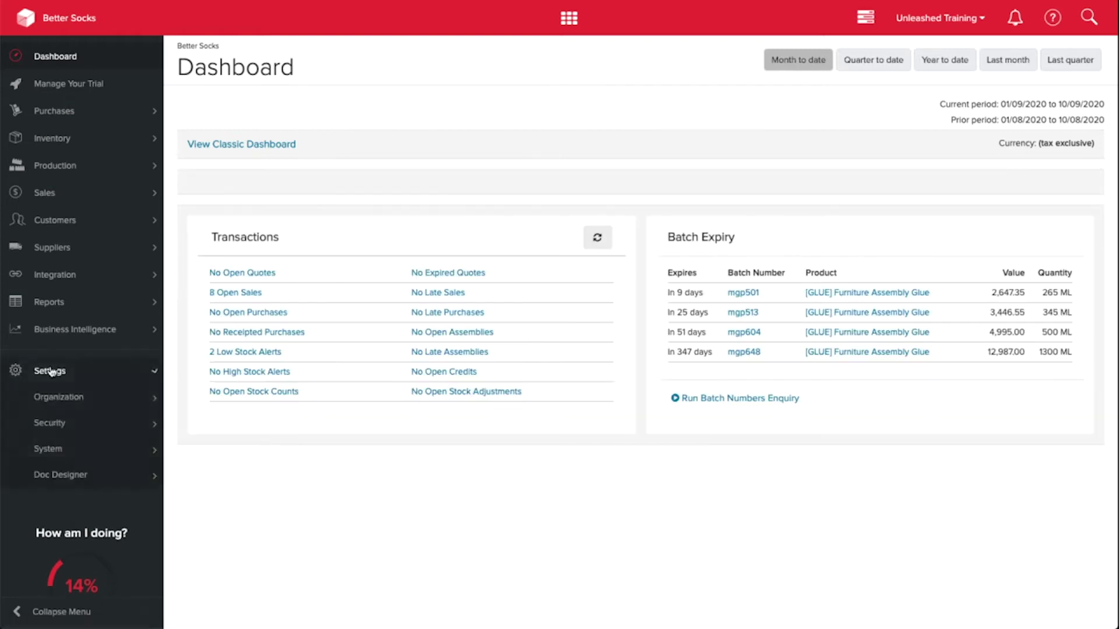
{"action": "left_click", "coordinate": [43, 450]}
{"action": "scroll", "coordinate": [47, 448], "scroll_direction": "down", "scroll_amount": 6}
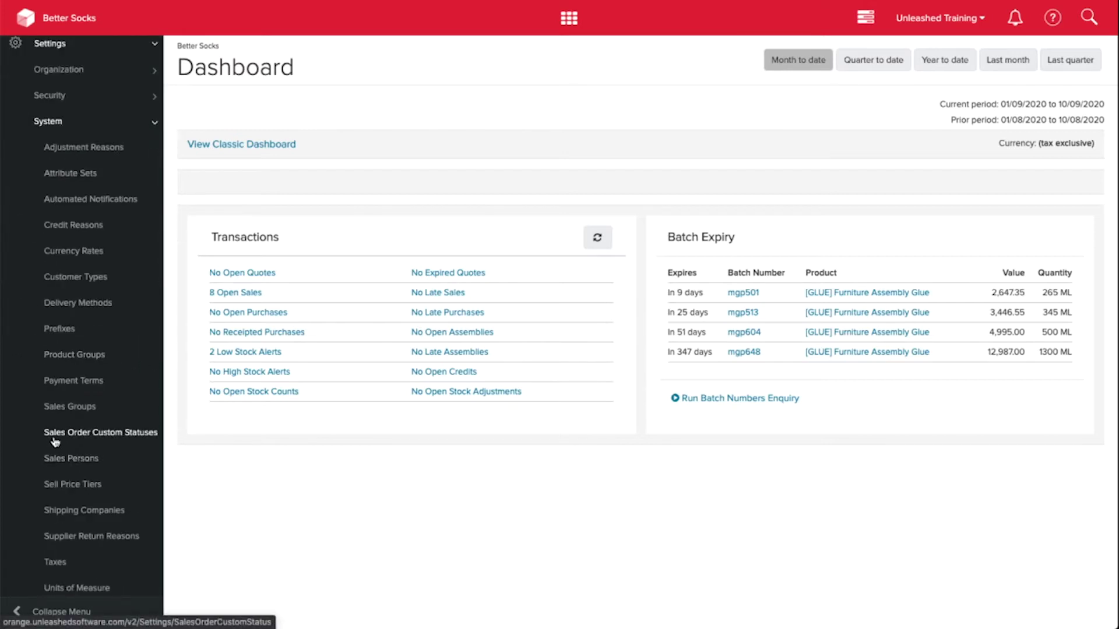
{"action": "left_click", "coordinate": [55, 438]}
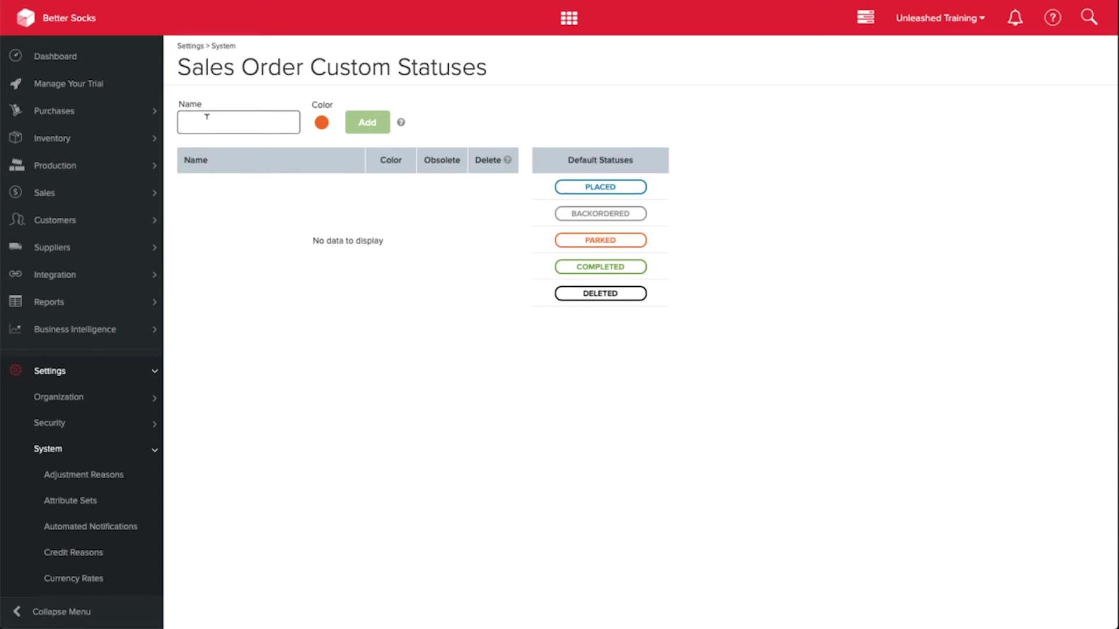
- Add a custom status named 'Waiting Payment' coloured red
{"action": "left_click", "coordinate": [207, 116]}
{"action": "type", "text": "Waitin"}
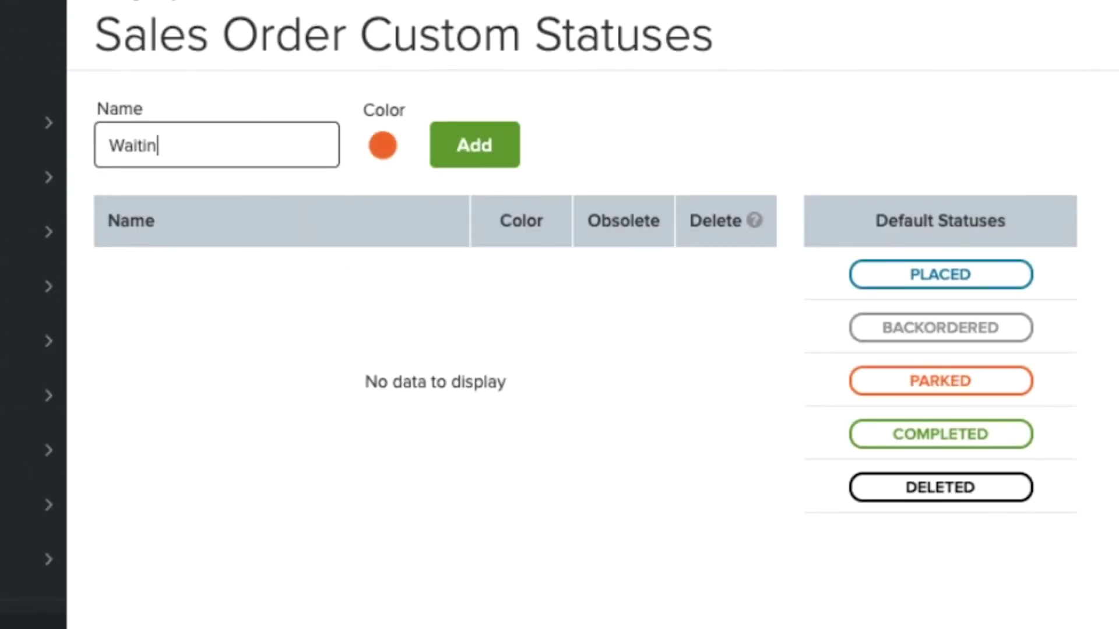
{"action": "type", "text": "g Payment"}
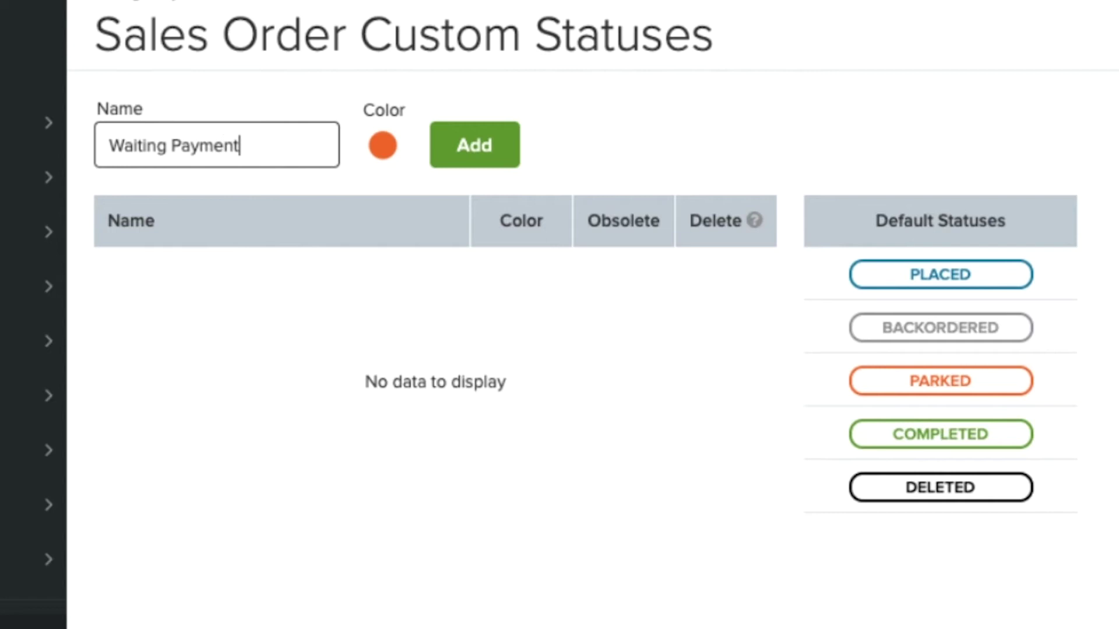
{"action": "left_click", "coordinate": [389, 153]}
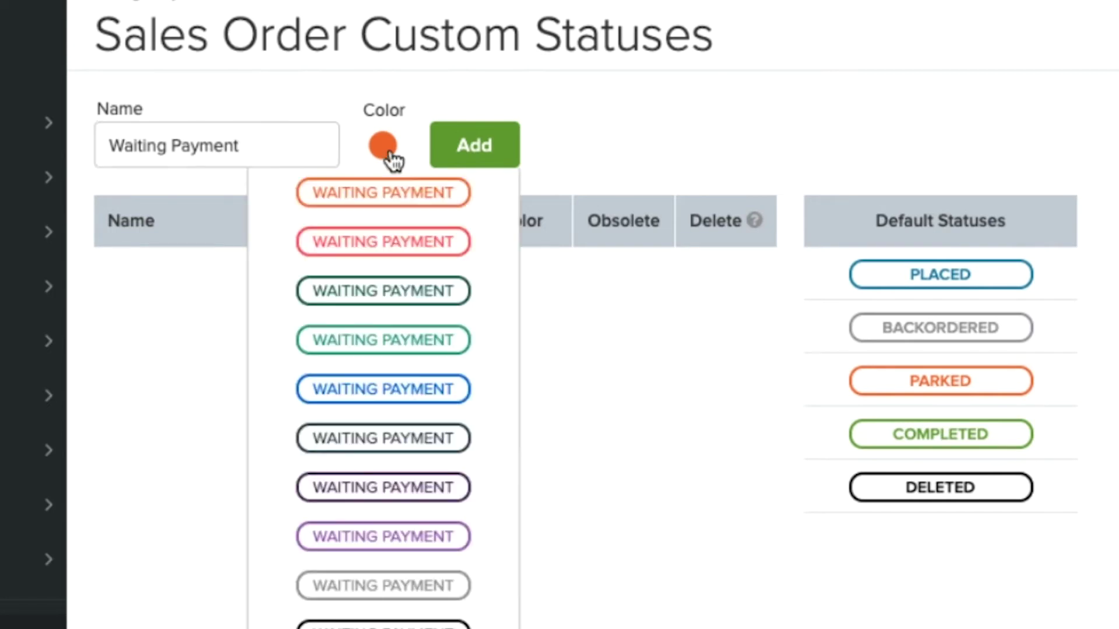
{"action": "left_click", "coordinate": [383, 242]}
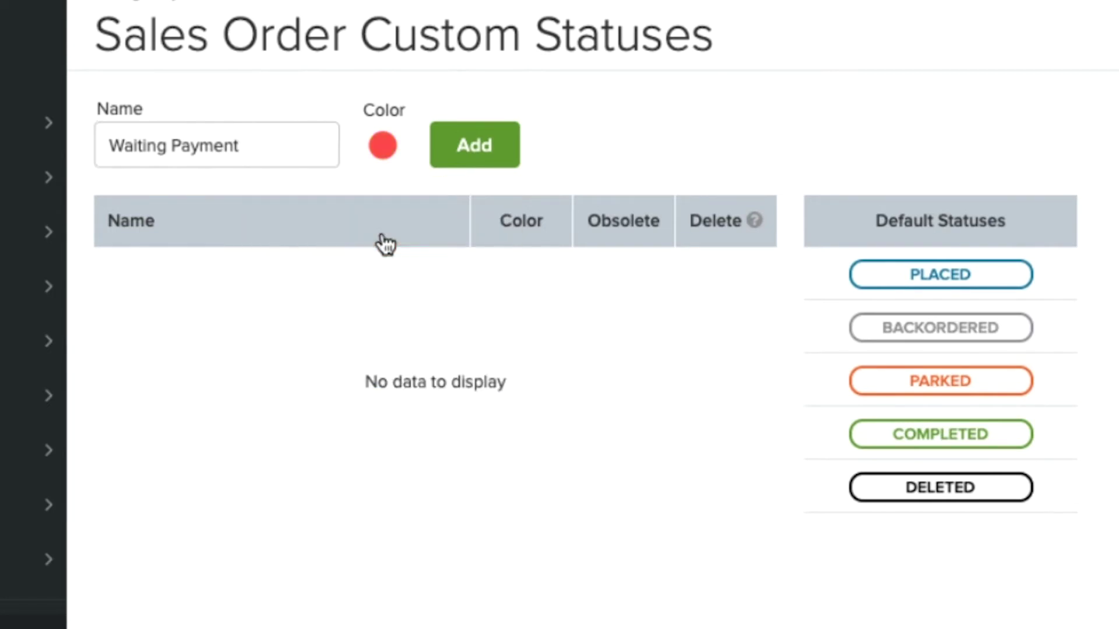
{"action": "left_click", "coordinate": [484, 147]}
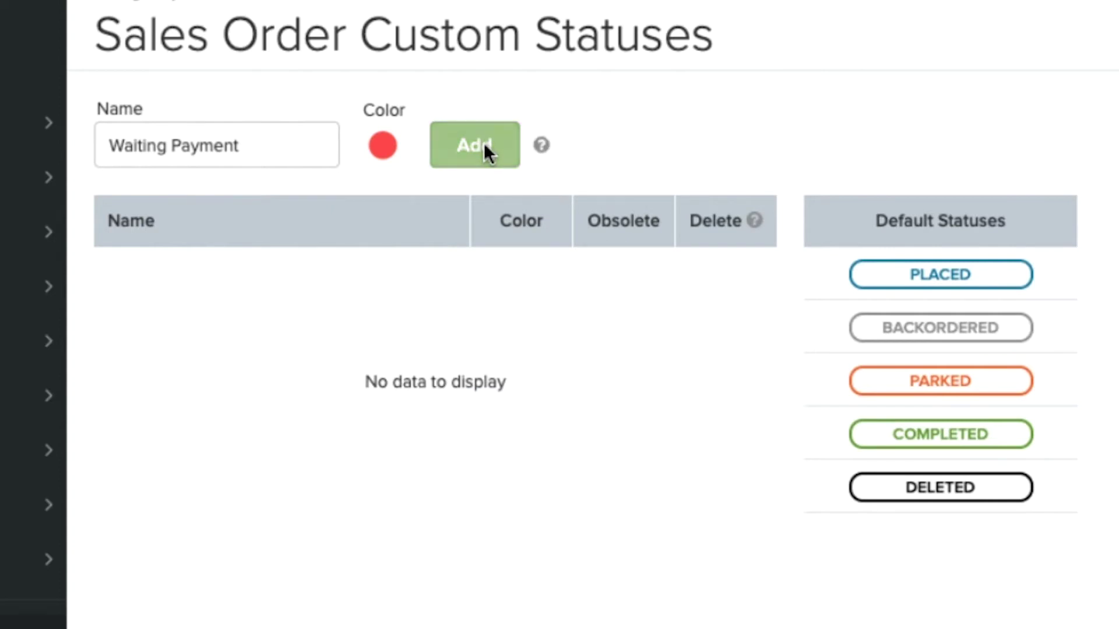
- Add a custom status named 'Ready2Ship' coloured blue
{"action": "left_click", "coordinate": [281, 144]}
{"action": "type", "text": "R"}
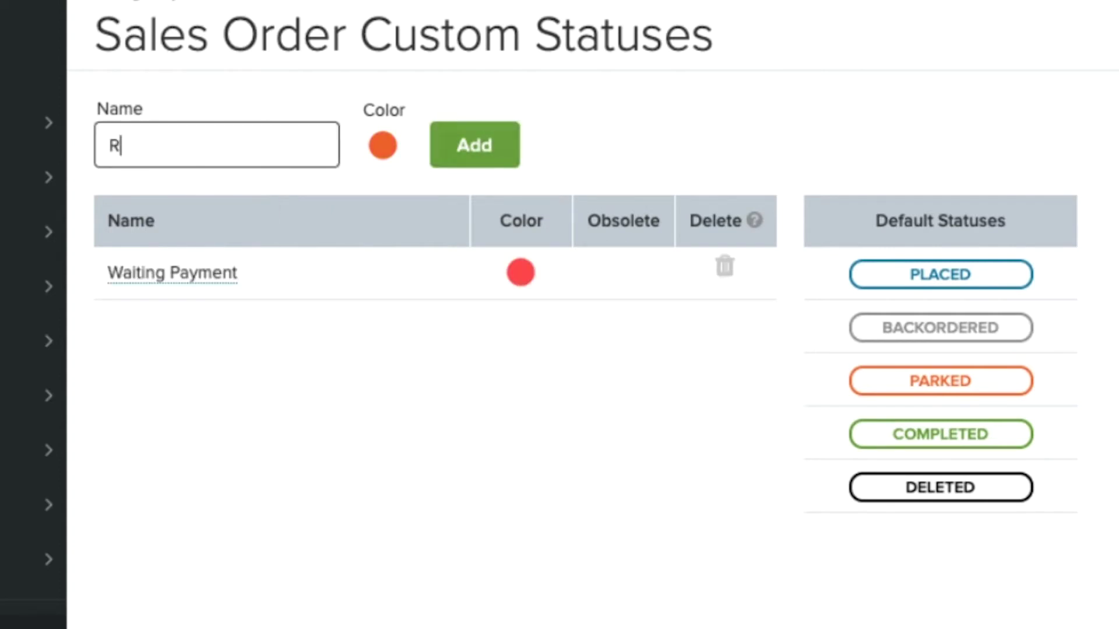
{"action": "type", "text": "eady2Ship"}
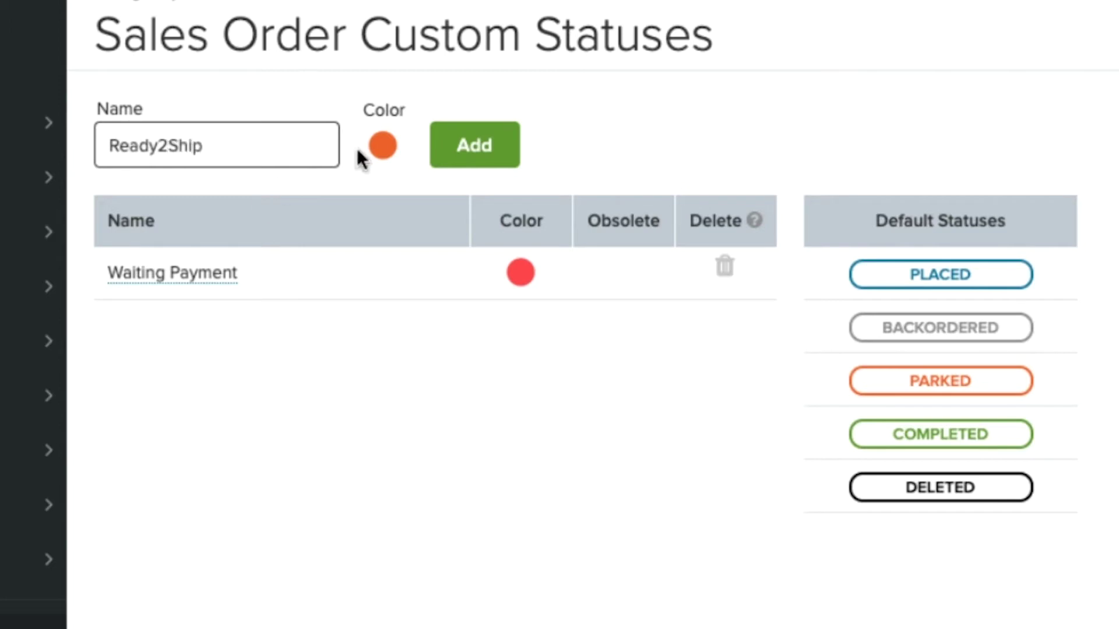
{"action": "left_click", "coordinate": [383, 146]}
{"action": "left_click", "coordinate": [383, 389]}
{"action": "left_click", "coordinate": [474, 148]}
- Add a custom status named 'Dispatched' coloured teal
{"action": "left_click", "coordinate": [266, 150]}
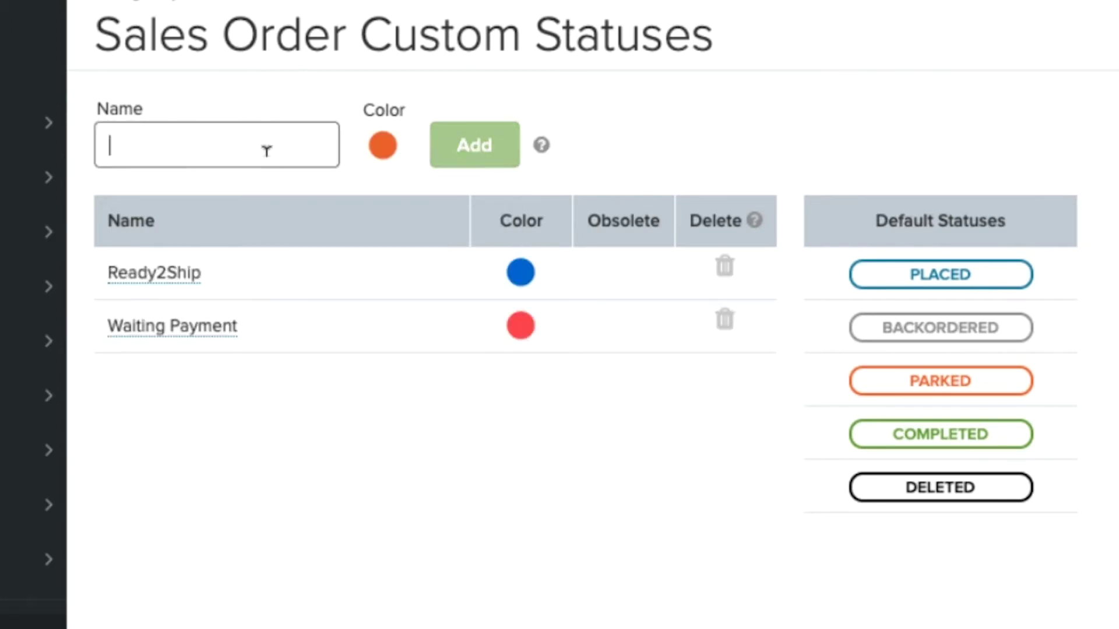
{"action": "type", "text": "Dispatched"}
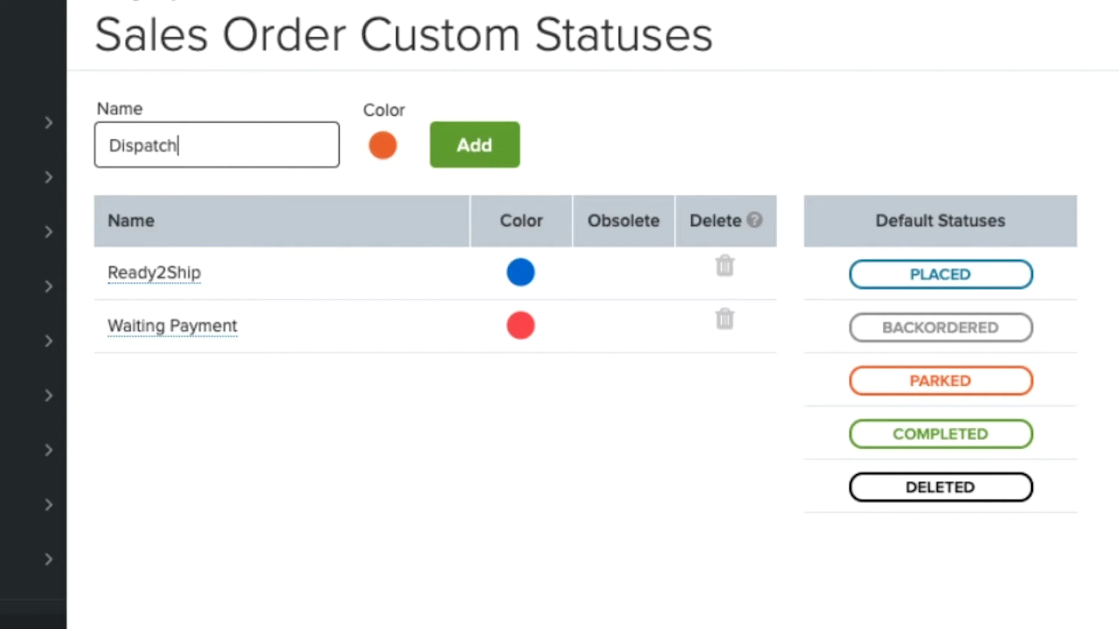
{"action": "left_click", "coordinate": [385, 147]}
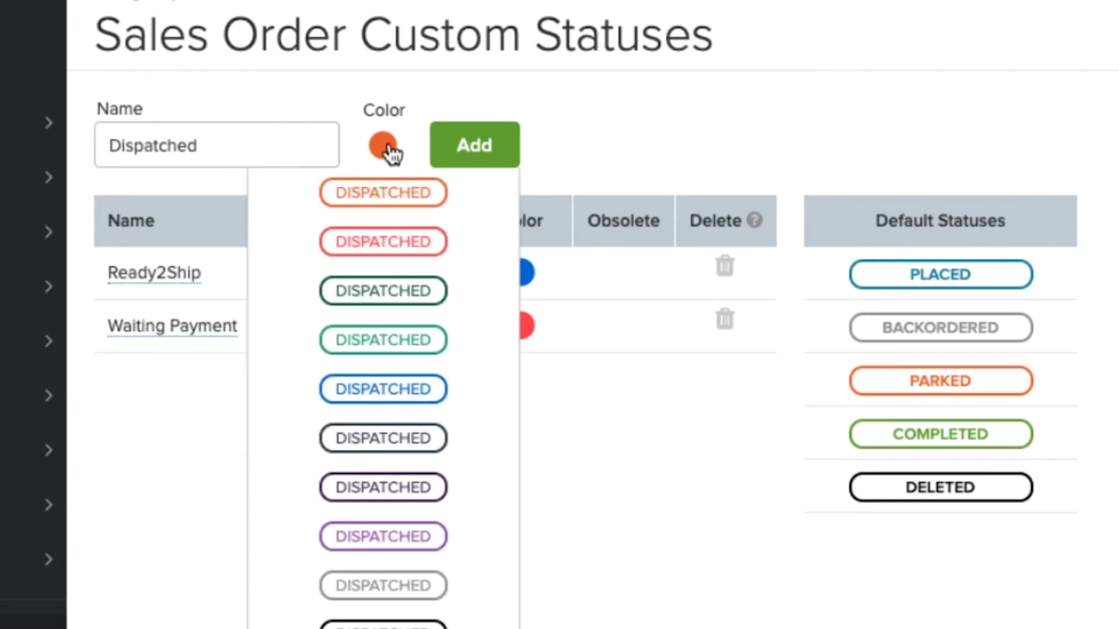
{"action": "left_click", "coordinate": [389, 341]}
{"action": "left_click", "coordinate": [474, 149]}
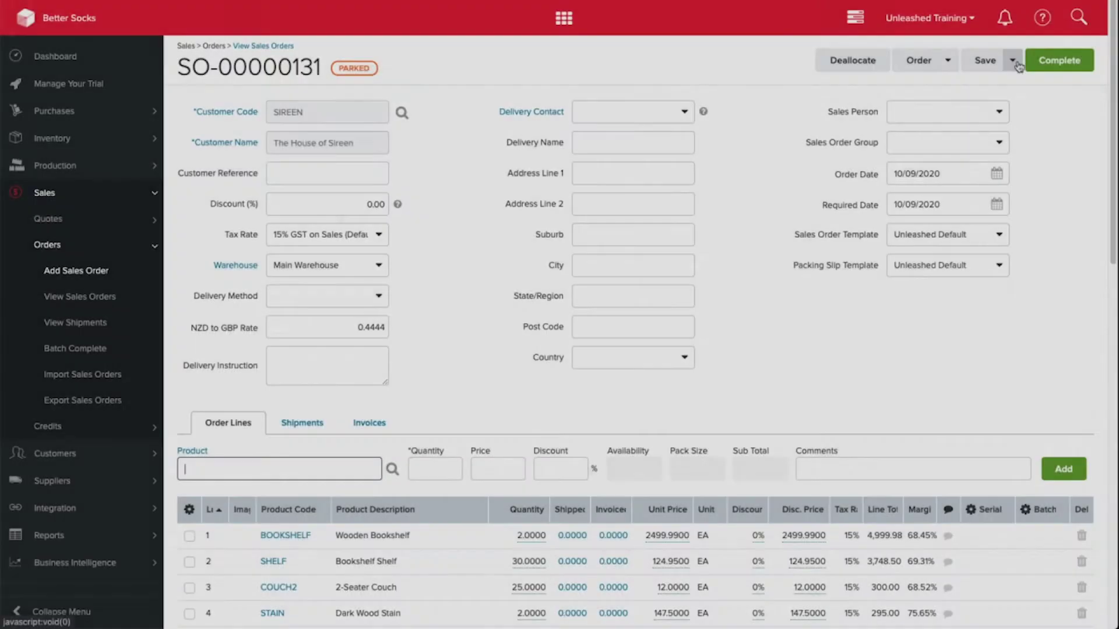
{"action": "left_click", "coordinate": [1006, 55]}
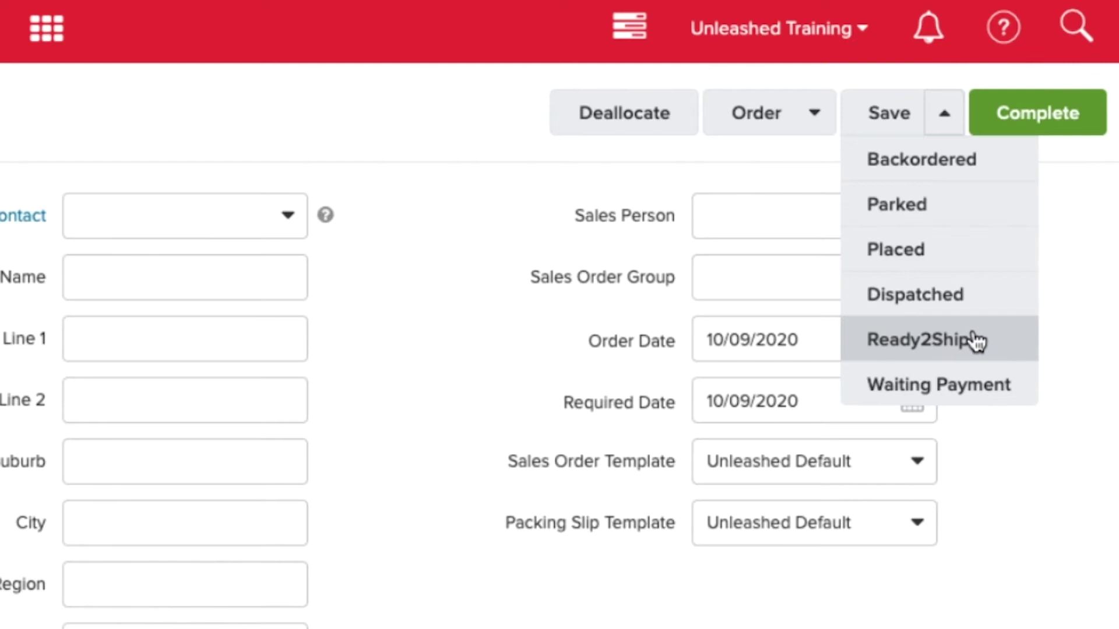
- Save SO-00000131 as Waiting Payment, then change its status to Ready2Ship
{"action": "left_click", "coordinate": [955, 384]}
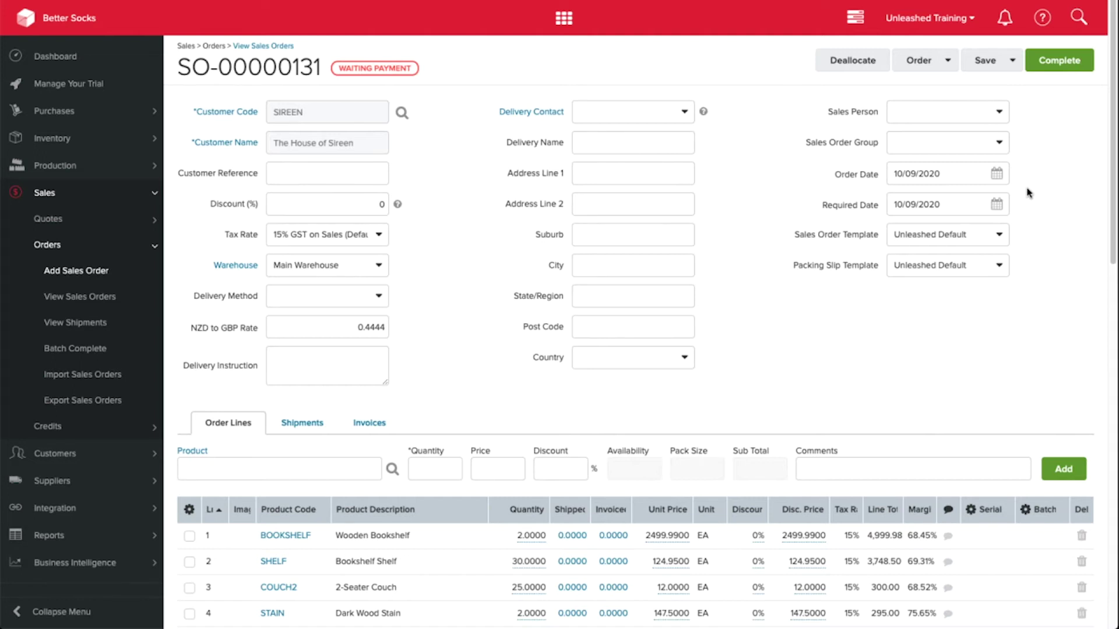
{"action": "left_click", "coordinate": [1012, 60]}
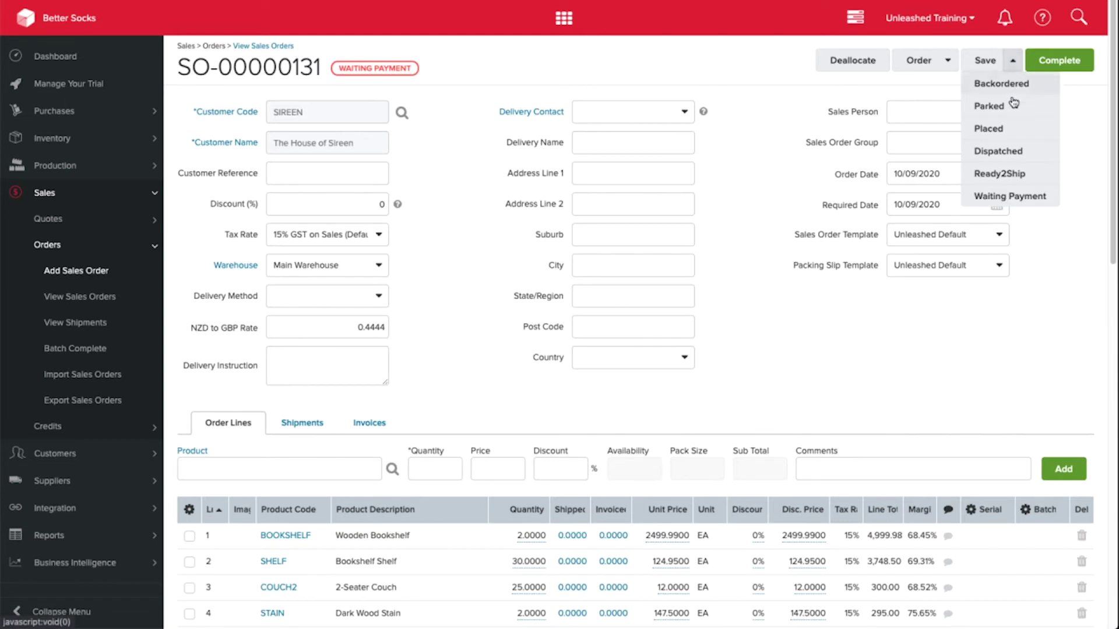
{"action": "left_click", "coordinate": [1012, 174]}
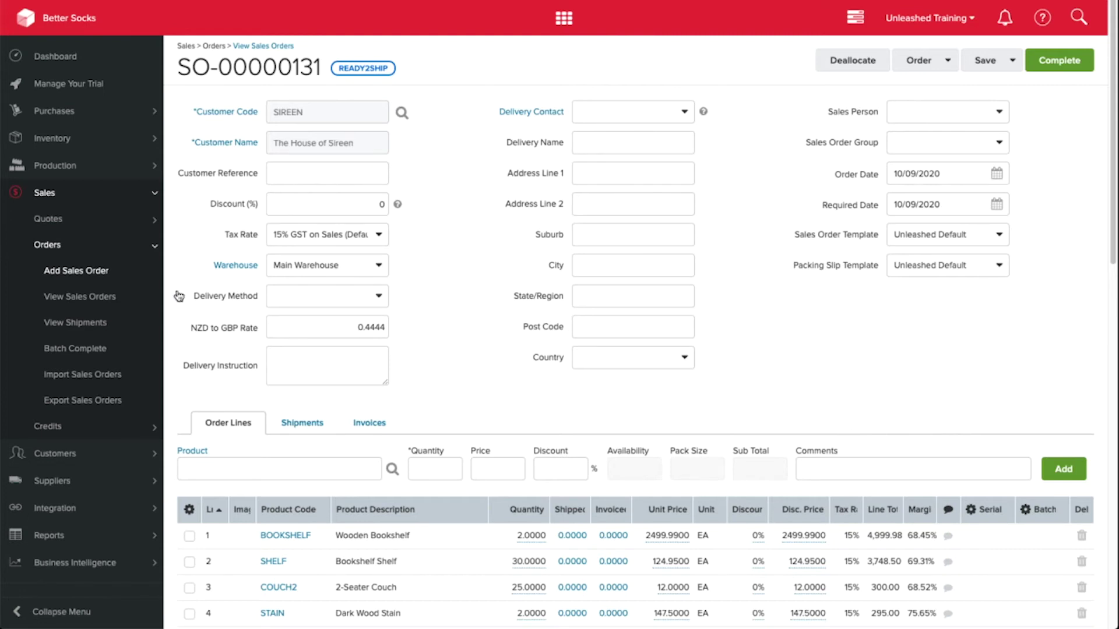
- Open View Sales Orders and filter the Status to Ready2Ship
{"action": "left_click", "coordinate": [96, 299]}
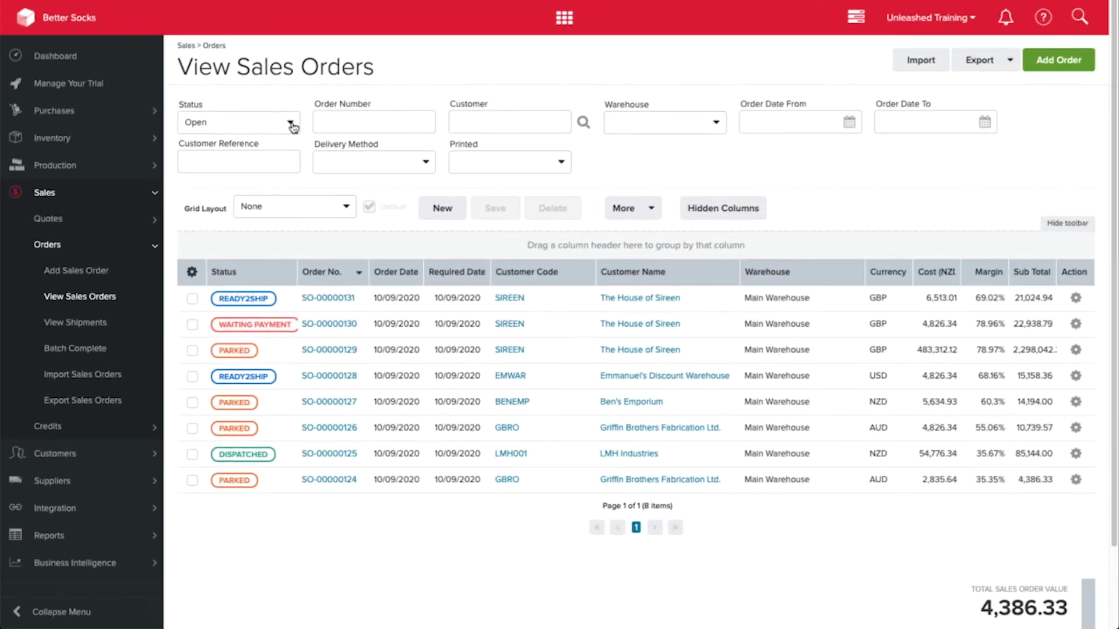
{"action": "left_click", "coordinate": [292, 122]}
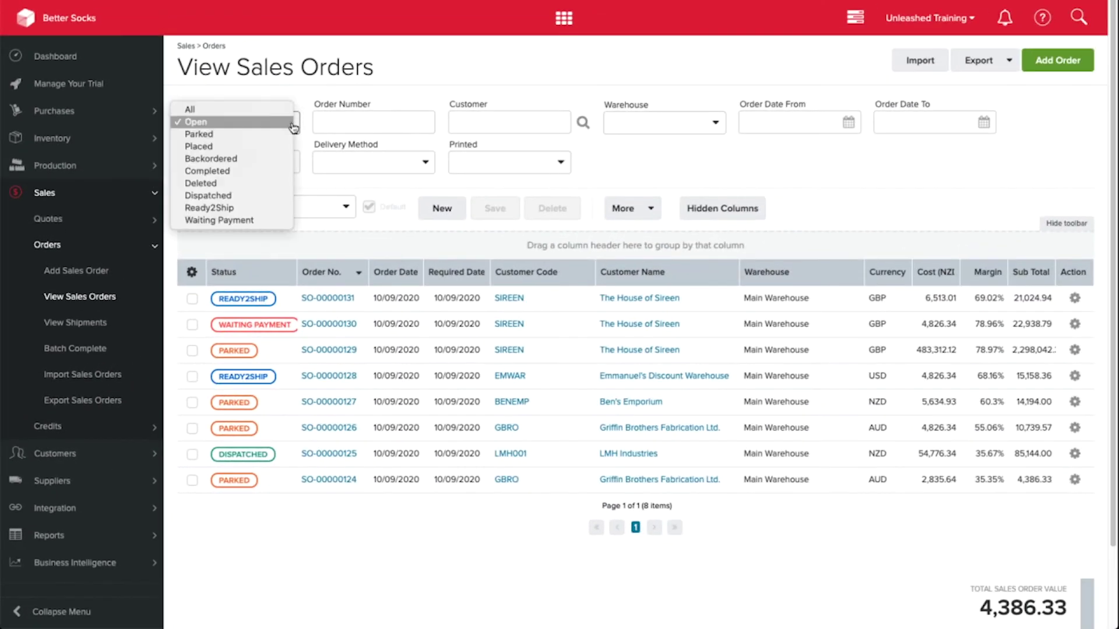
{"action": "left_click", "coordinate": [260, 208]}
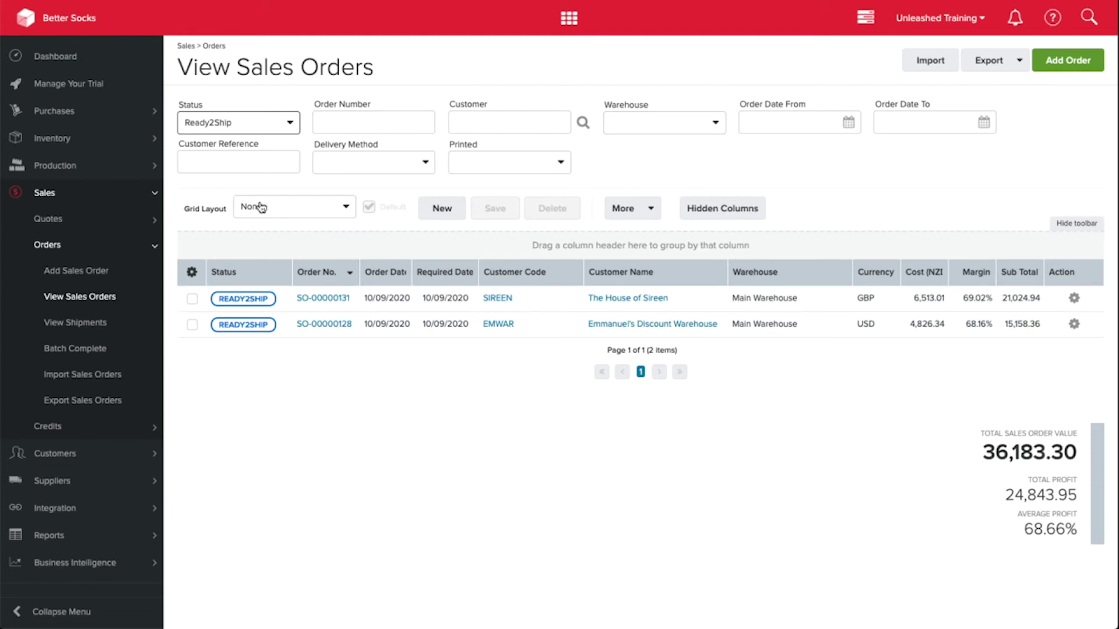
- Tick both Ready2Ship orders and bring up their bulk actions menu
{"action": "left_click", "coordinate": [1074, 298]}
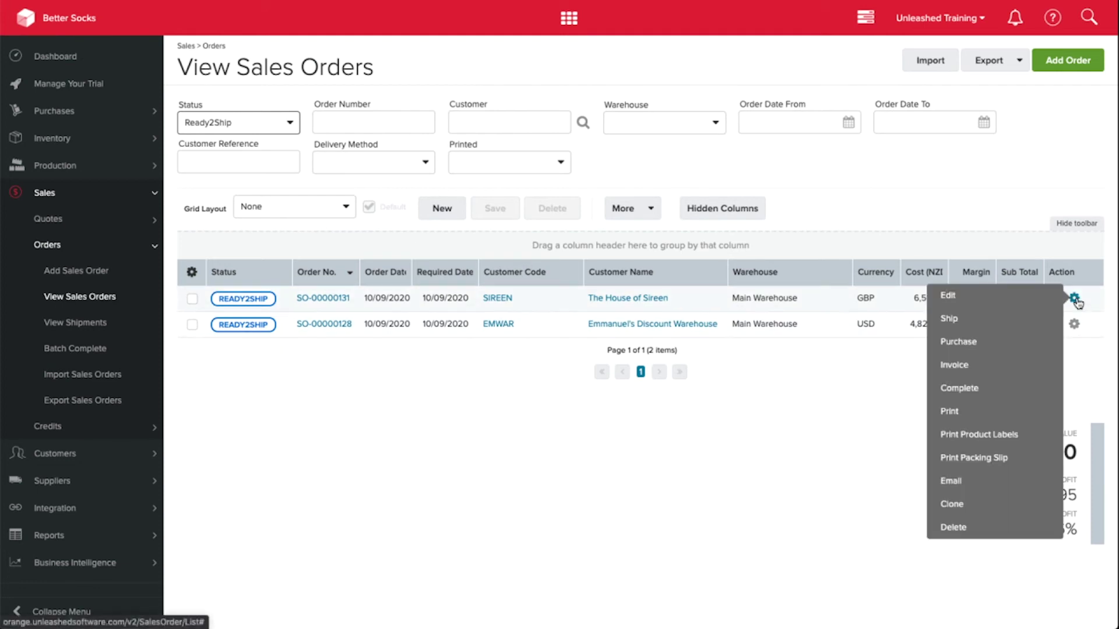
{"action": "left_click", "coordinate": [192, 298]}
{"action": "left_click", "coordinate": [192, 325]}
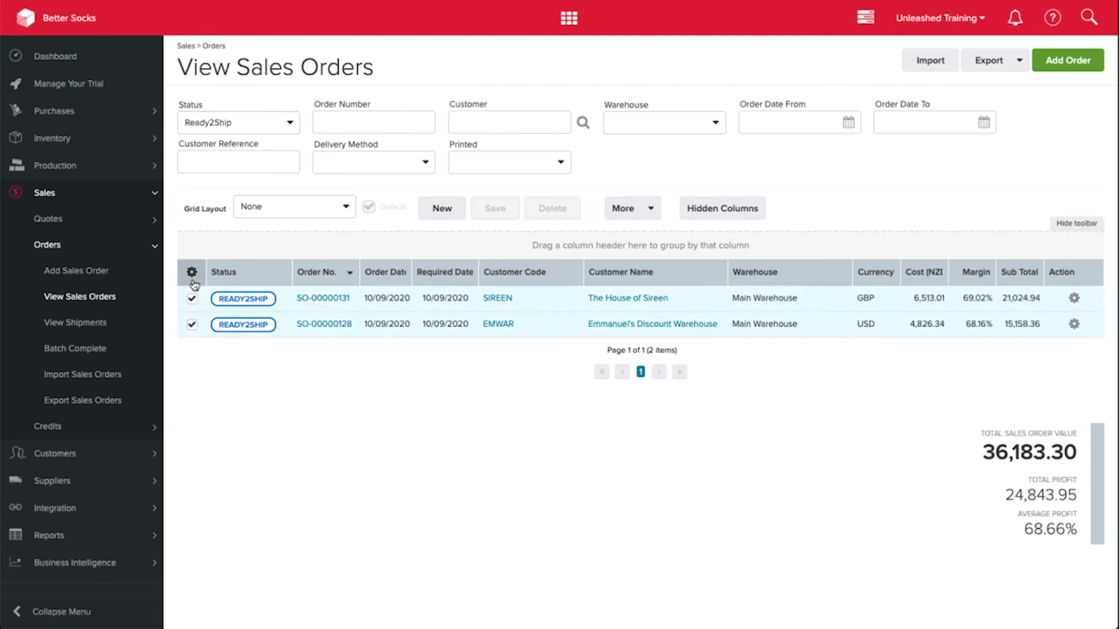
{"action": "left_click", "coordinate": [192, 273]}
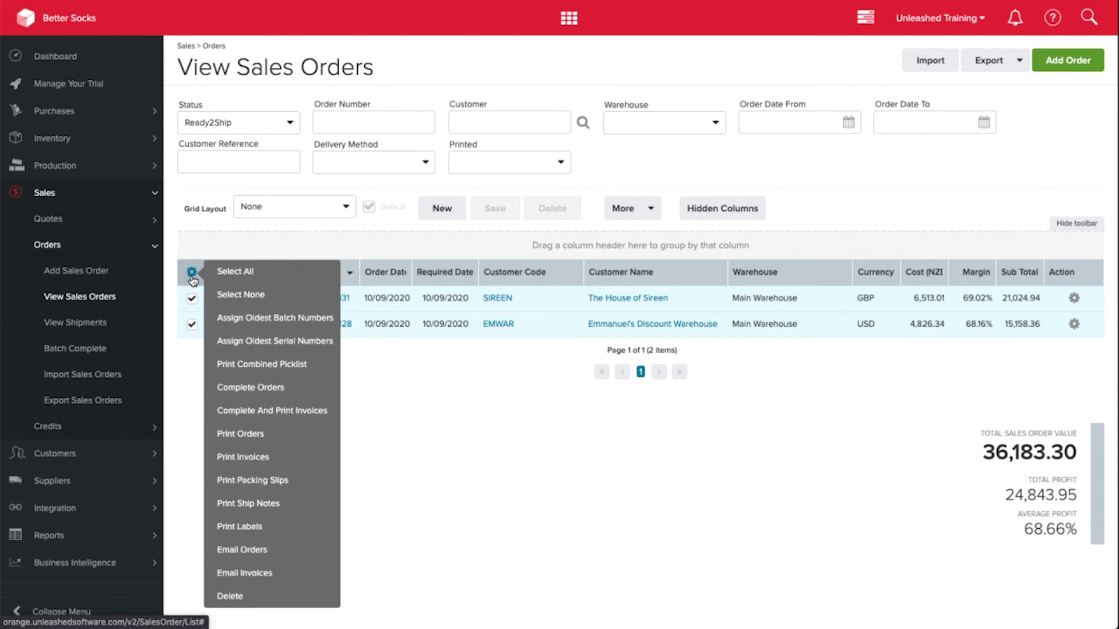
- Open the Sales Enquiry report from Reports > Sales
{"action": "left_click", "coordinate": [48, 536]}
{"action": "scroll", "coordinate": [48, 536], "scroll_direction": "down", "scroll_amount": 3}
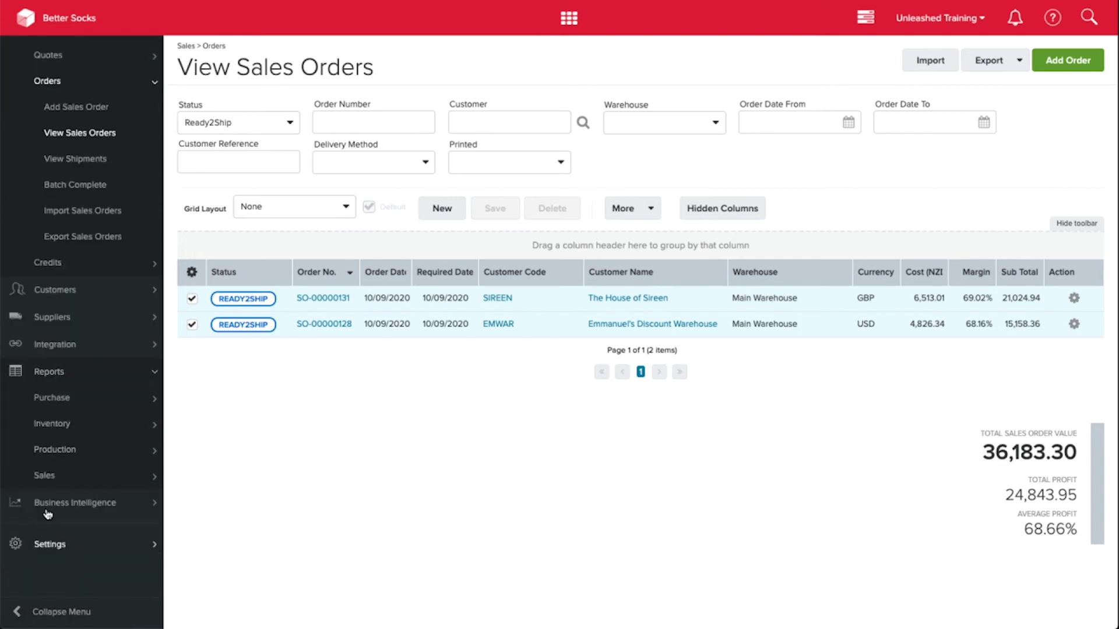
{"action": "left_click", "coordinate": [46, 475]}
{"action": "scroll", "coordinate": [35, 496], "scroll_direction": "down", "scroll_amount": 3}
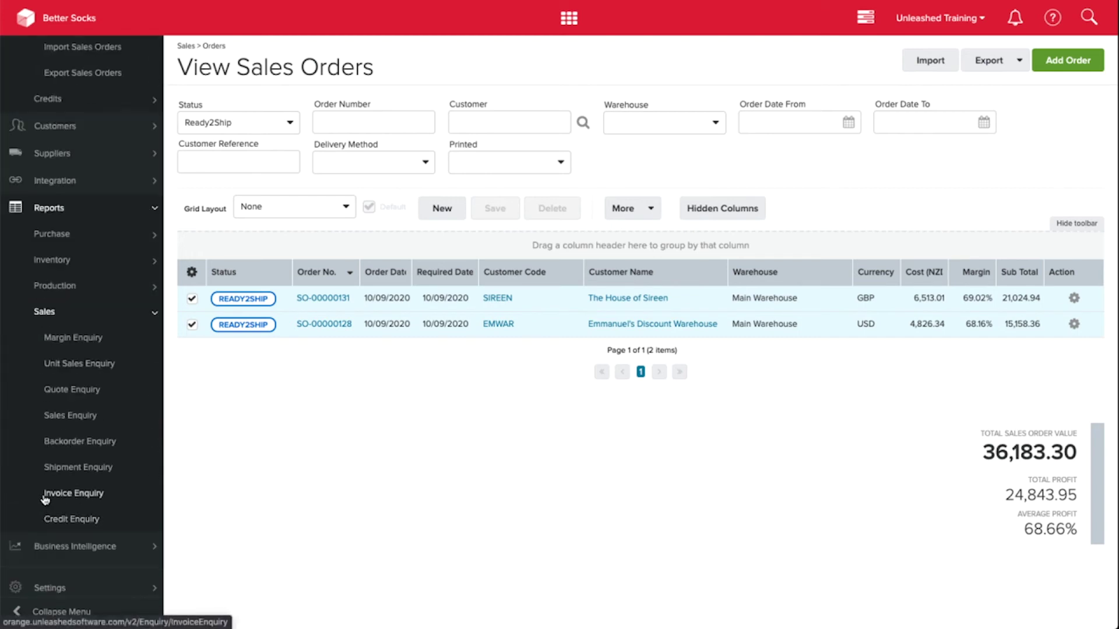
{"action": "left_click", "coordinate": [58, 416]}
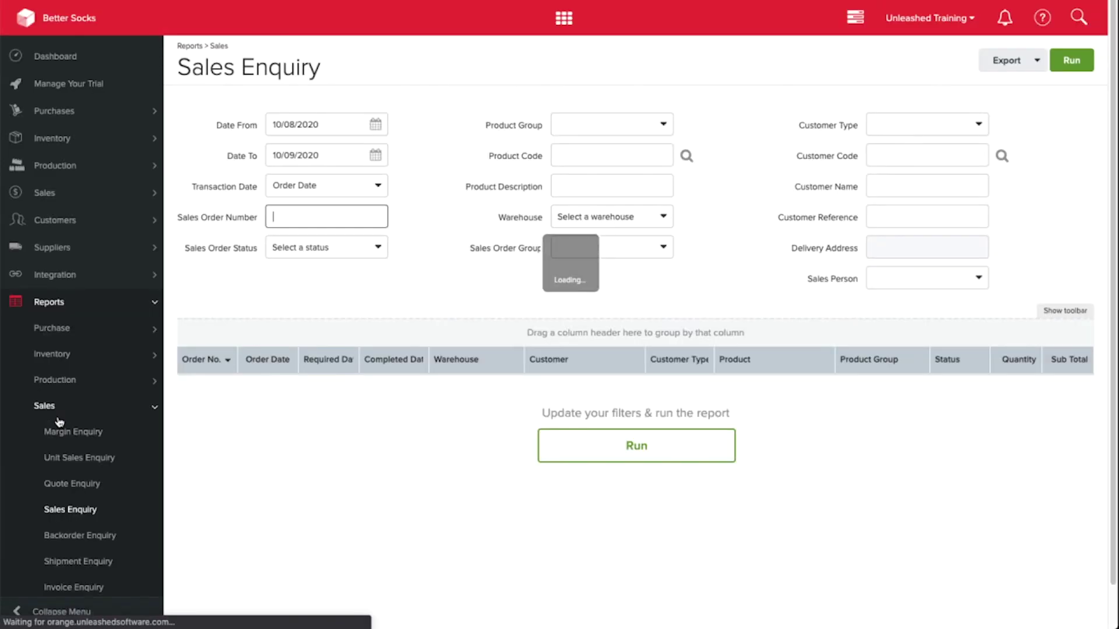
- Run the report for Sales Order Status Ready2Ship and Dispatched
{"action": "left_click", "coordinate": [378, 249]}
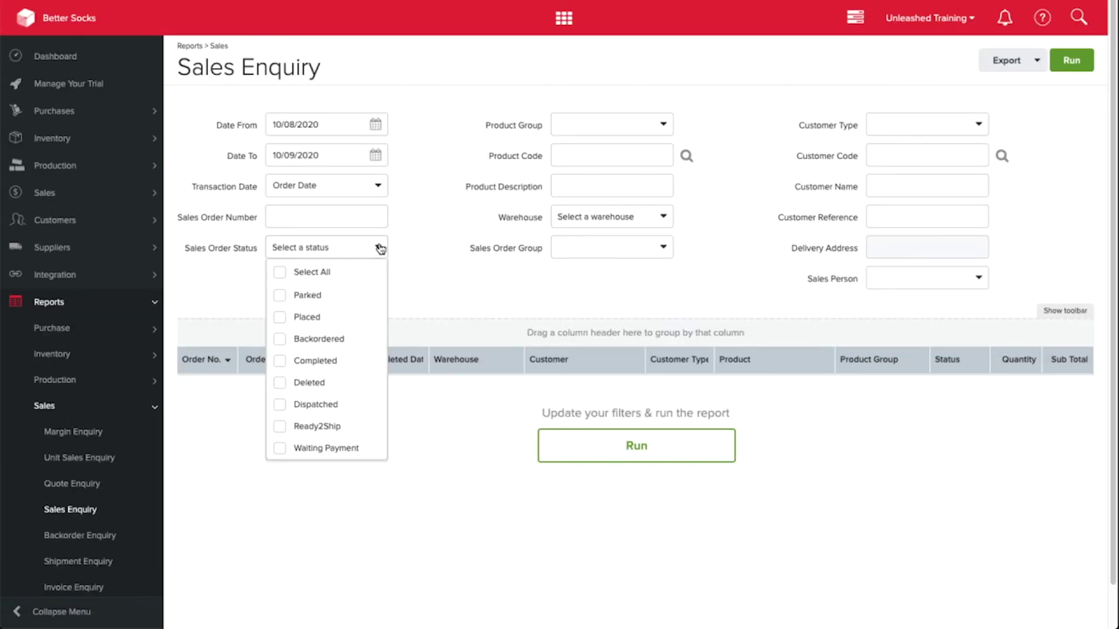
{"action": "left_click", "coordinate": [279, 431]}
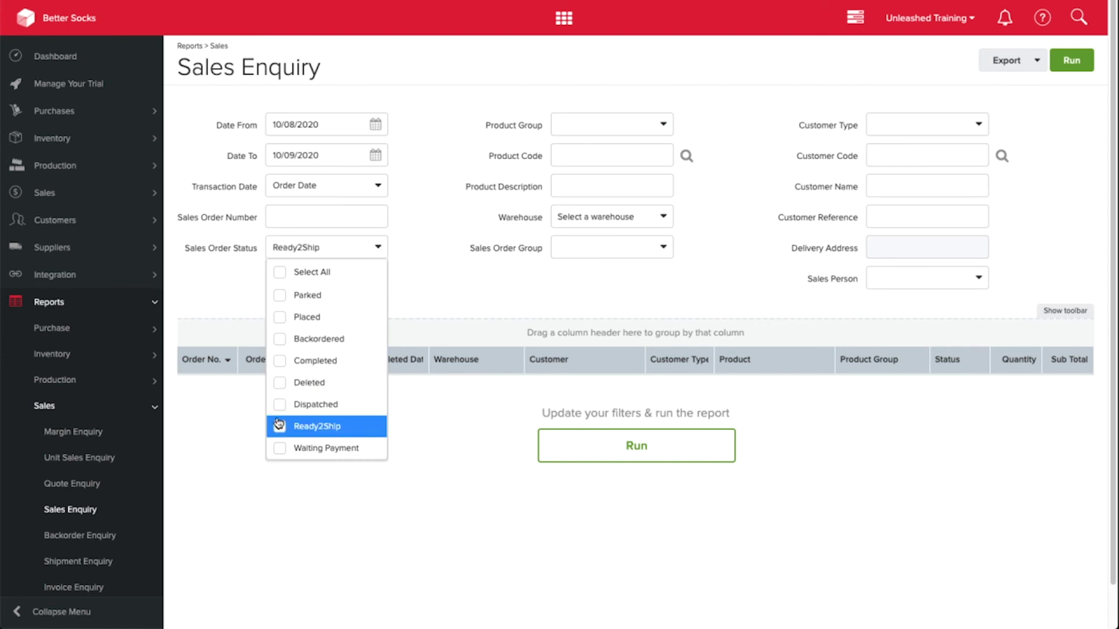
{"action": "left_click", "coordinate": [279, 408]}
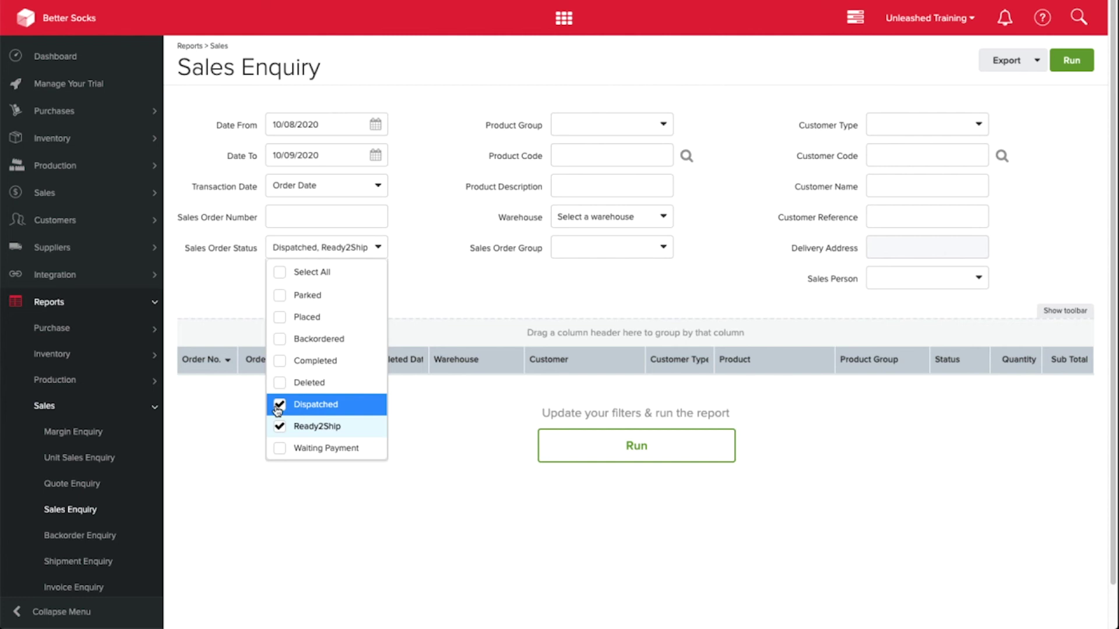
{"action": "left_click", "coordinate": [619, 451]}
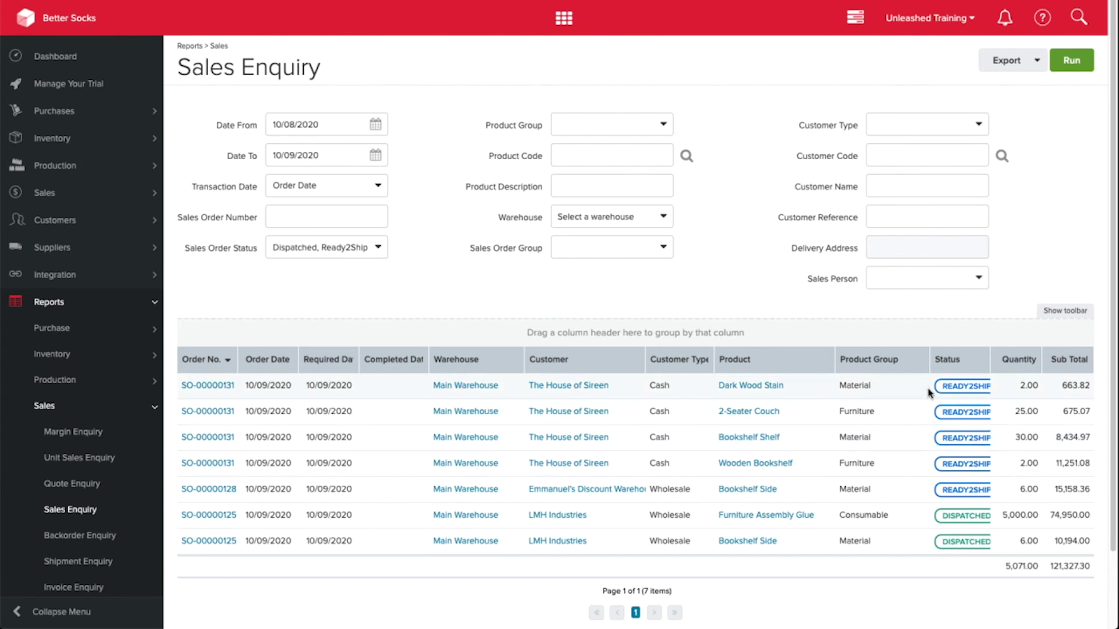
- Drag the Product Group/Status header border left so Ready2Ship and Dispatched labels show fully
{"action": "left_click_drag", "start_coordinate": [930, 364], "coordinate": [908, 366]}
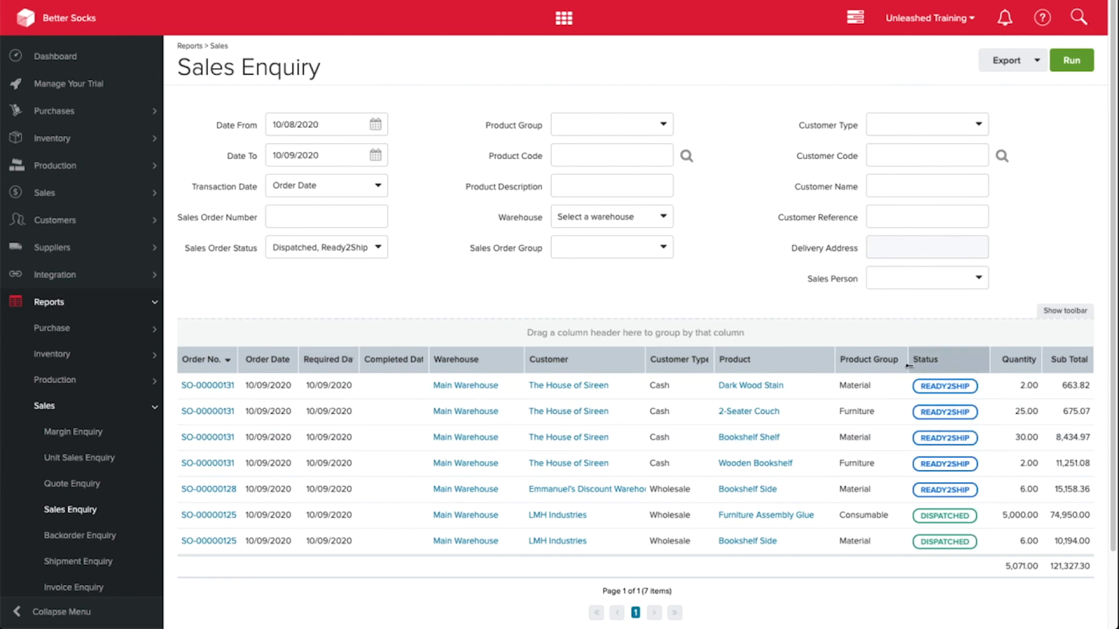